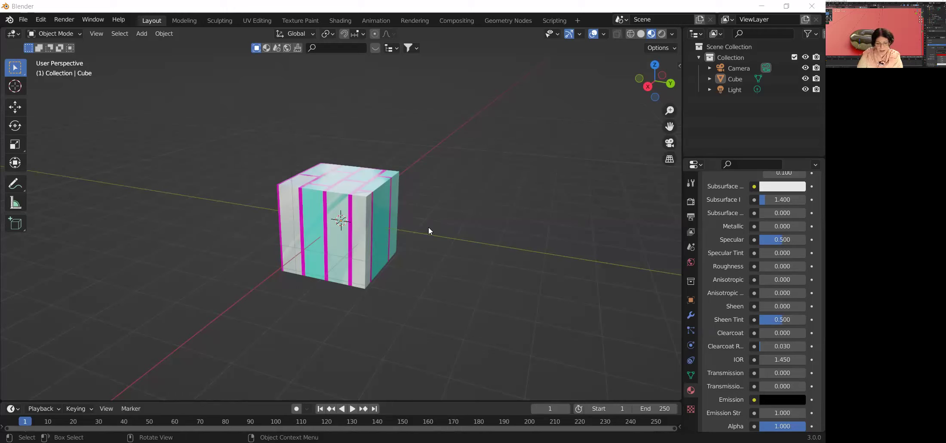
# Delete the striped cube and add a new default mesh cube at the origin.
pyautogui.click(370, 228)
pyautogui.press('Delete')
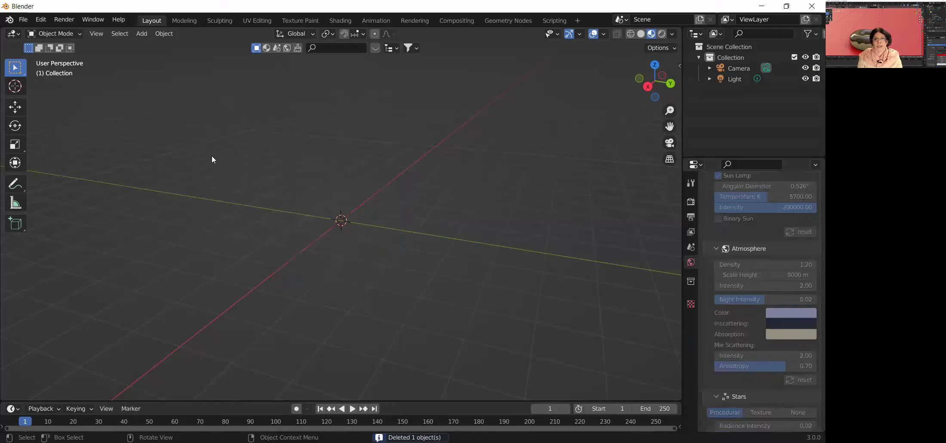
pyautogui.click(142, 34)
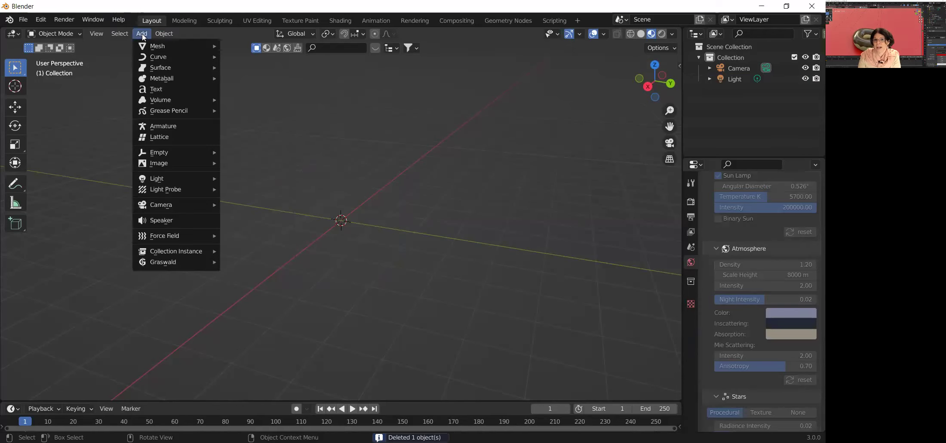
pyautogui.moveTo(158, 46)
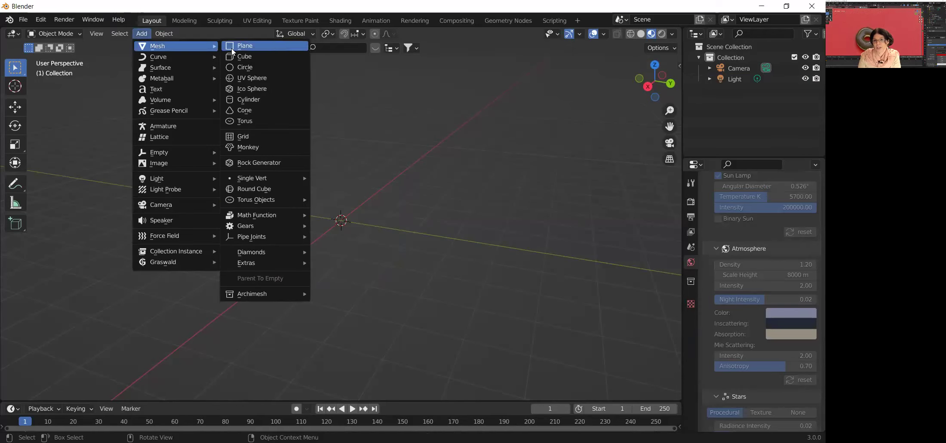
pyautogui.click(235, 56)
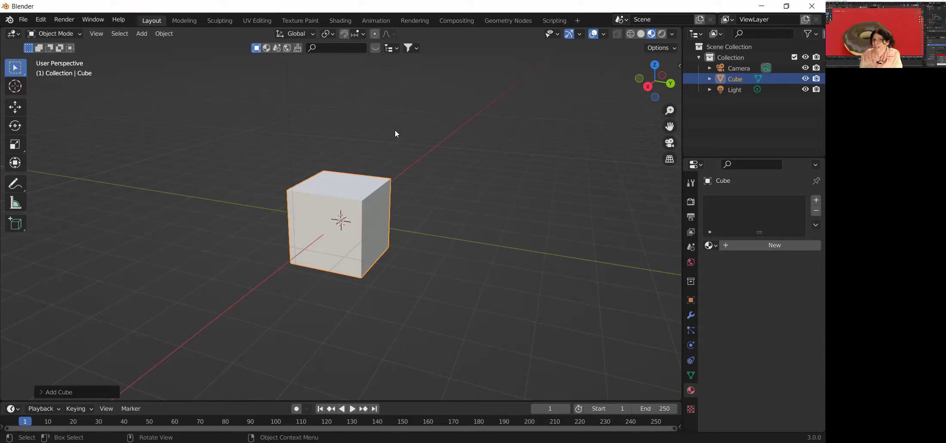
pyautogui.click(345, 256)
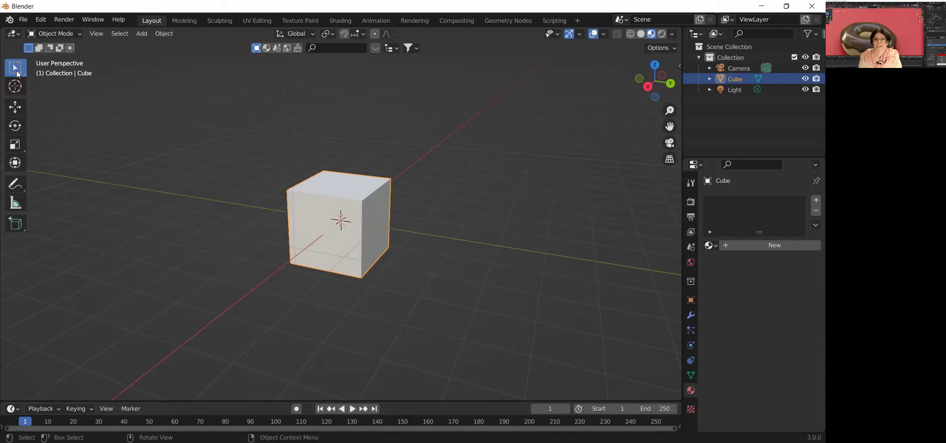
pyautogui.click(93, 36)
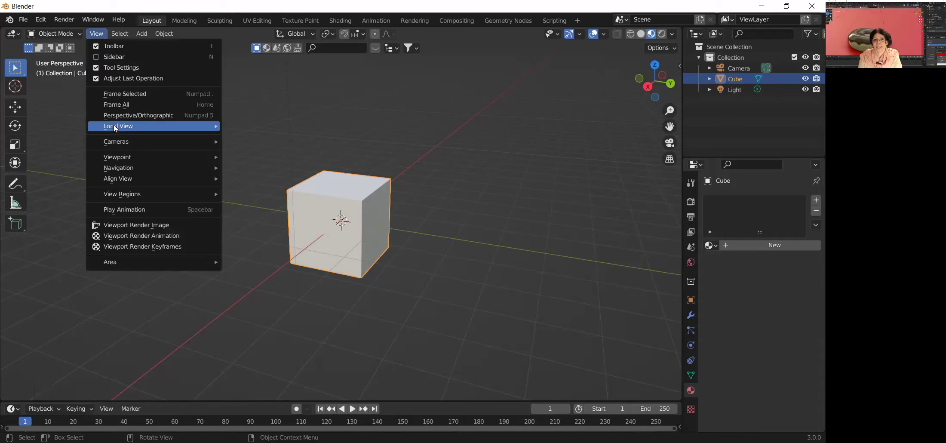
pyautogui.moveTo(126, 126)
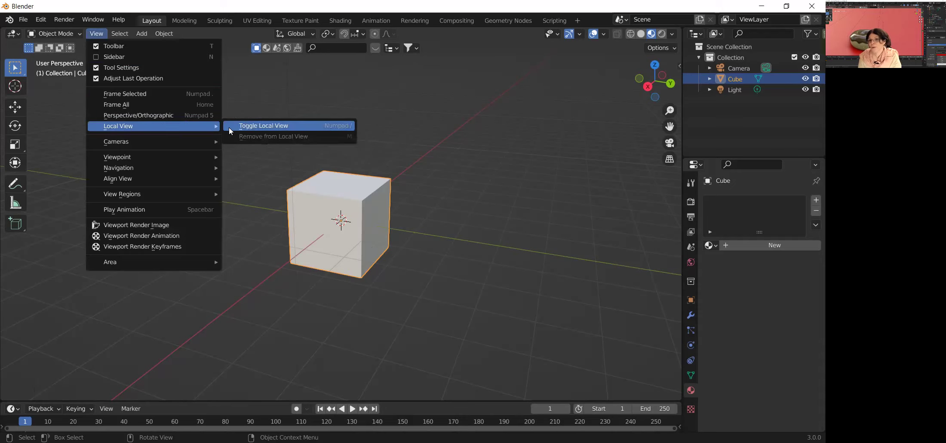
pyautogui.click(230, 127)
pyautogui.scroll(-2, 526, 236)
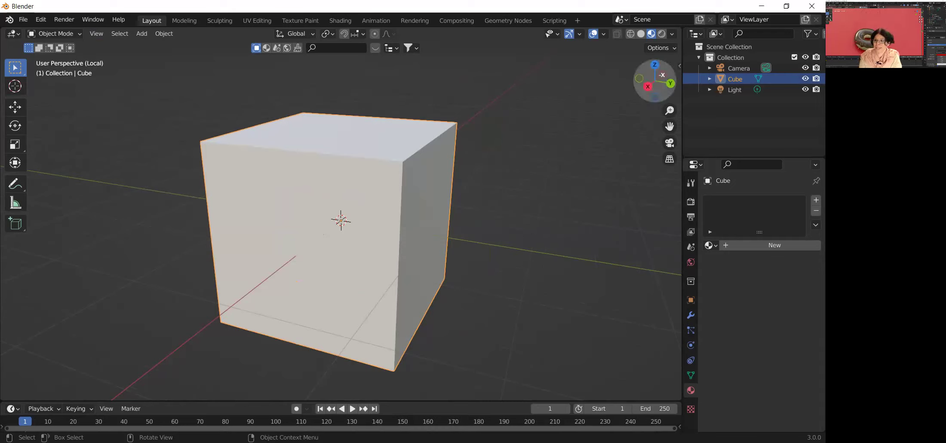
pyautogui.moveTo(561, 90); pyautogui.dragTo(572, 112, button='middle')
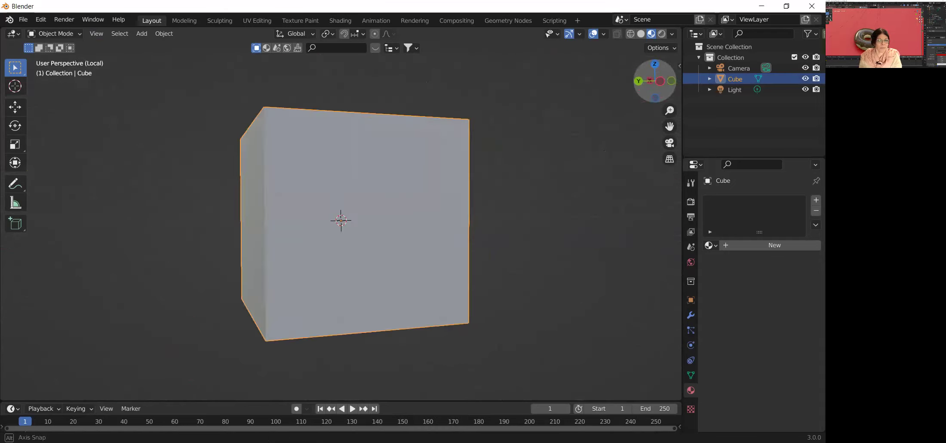
pyautogui.moveTo(660, 84); pyautogui.dragTo(660, 84)
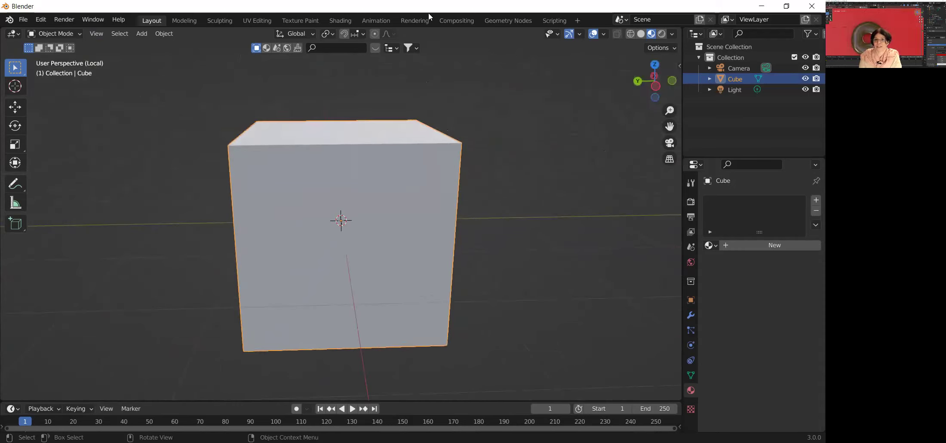
pyautogui.click(97, 35)
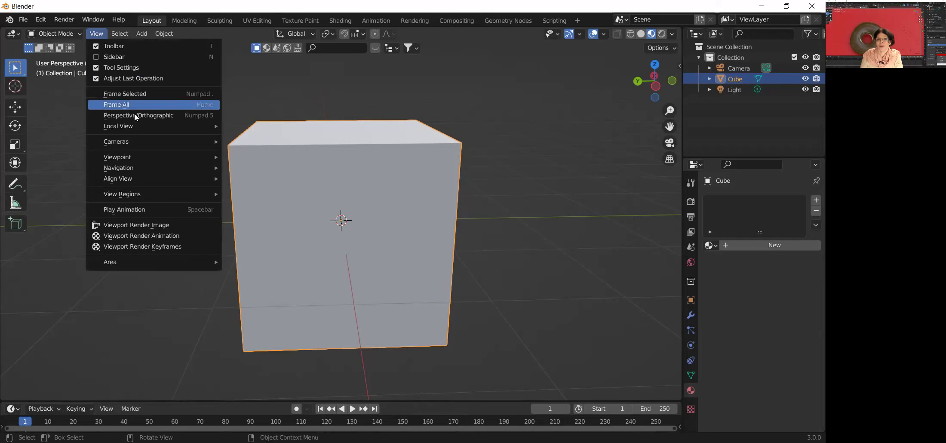
pyautogui.click(235, 128)
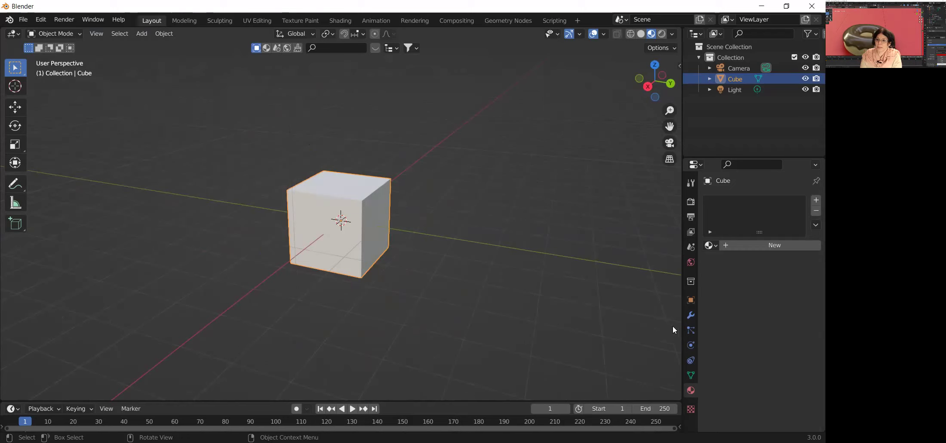
# Add a new material, Material.001, to the cube in Material Properties.
pyautogui.click(750, 245)
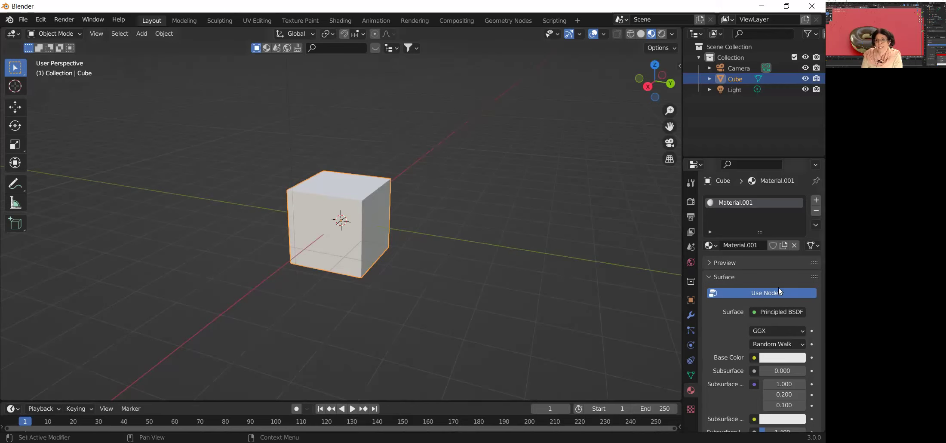
pyautogui.scroll(-3, 778, 287)
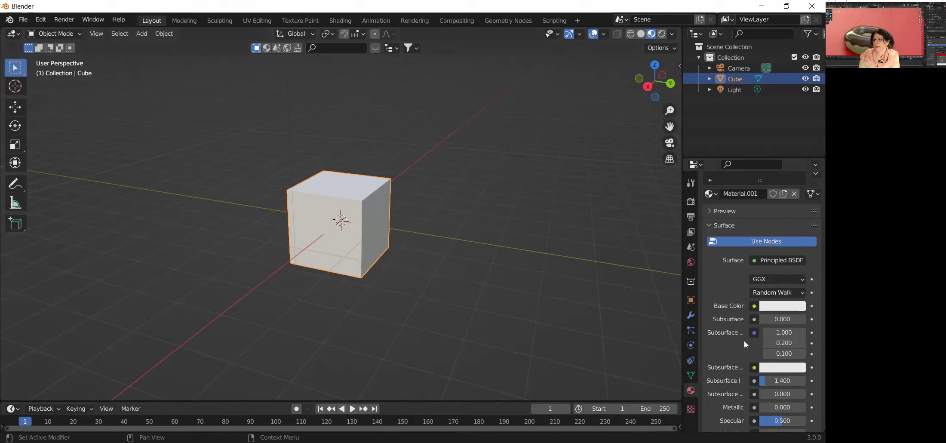
# Set Material.001's Base Color to cyan on the colour wheel.
pyautogui.scroll(-1, 726, 339)
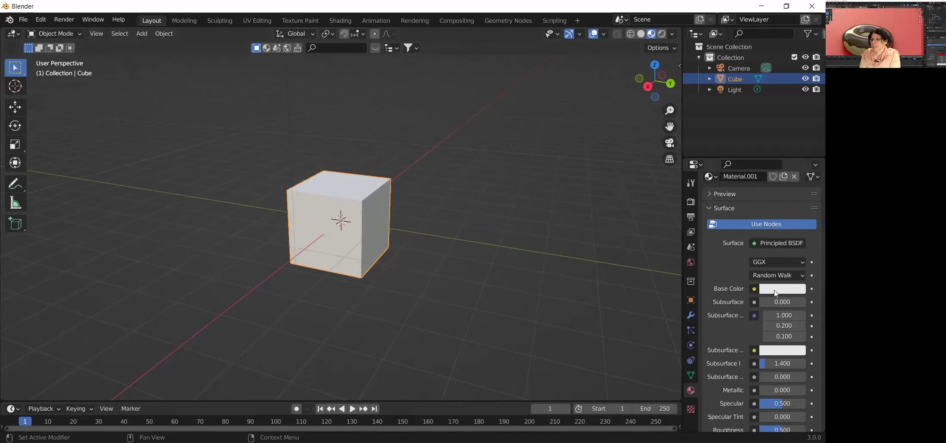
pyautogui.scroll(2, 774, 294)
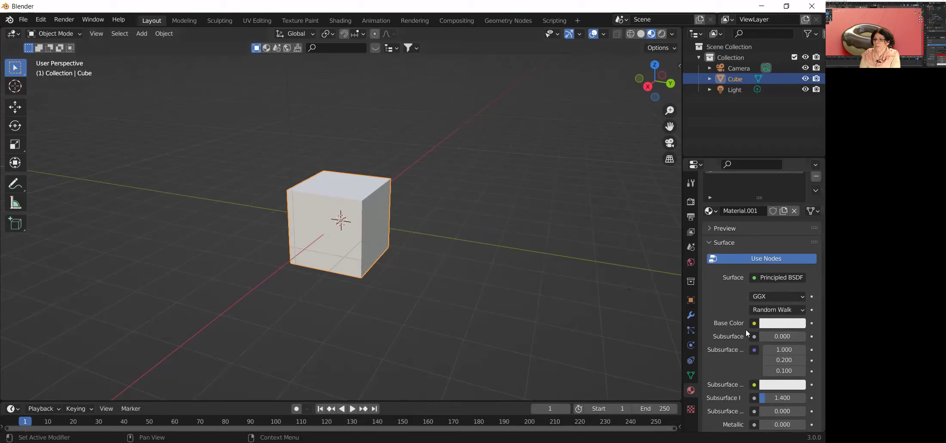
pyautogui.click(777, 325)
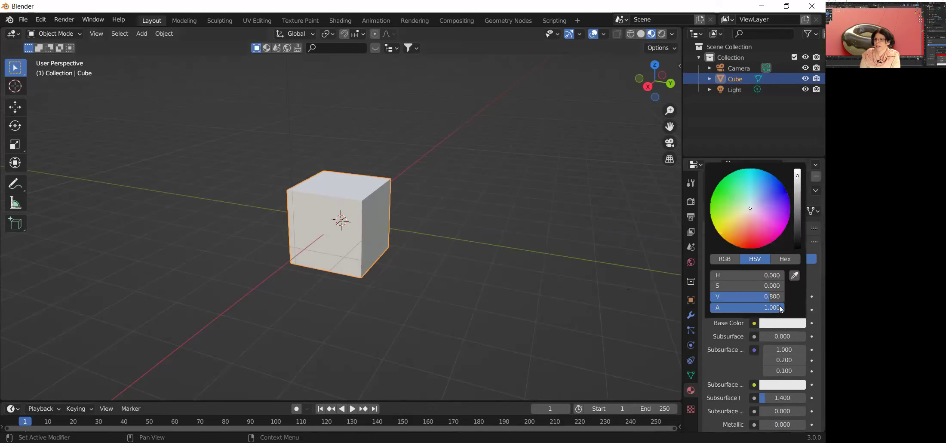
pyautogui.click(750, 175)
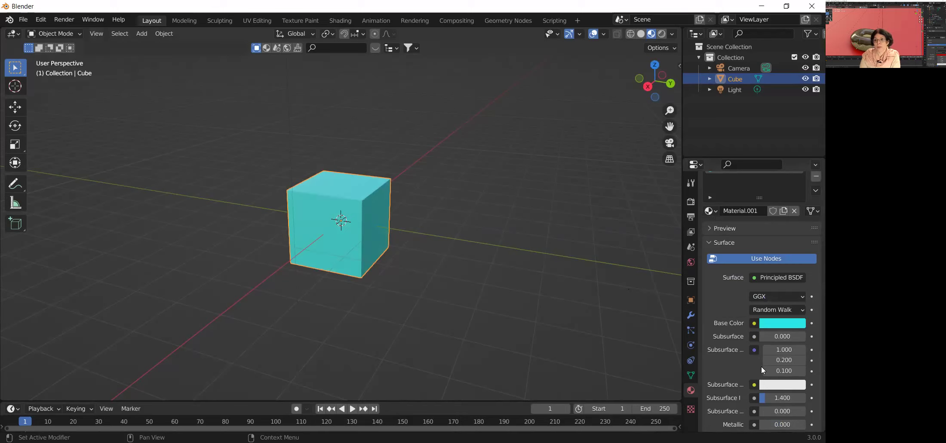
pyautogui.scroll(-3, 761, 370)
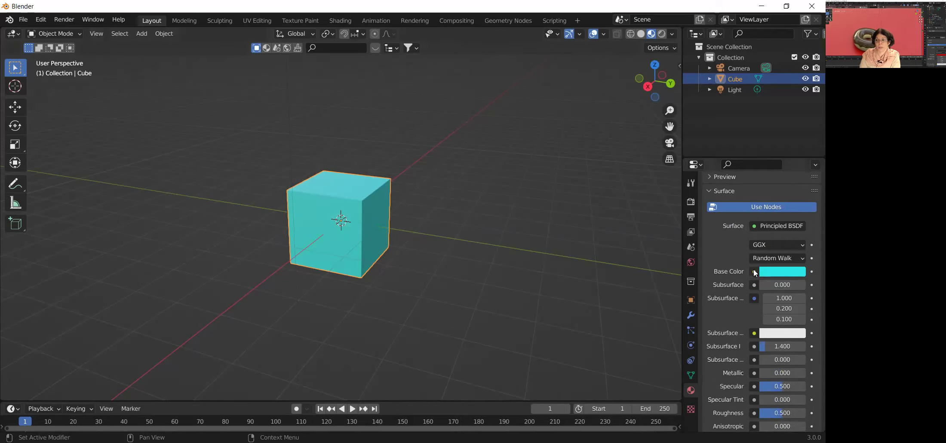
# Feed Base Color from an Image Texture and browse to the Desktop folder.
pyautogui.click(754, 272)
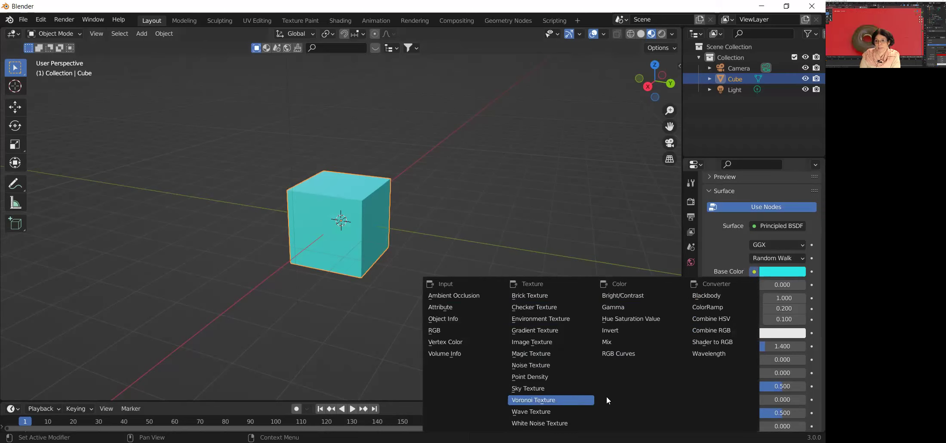
pyautogui.click(541, 342)
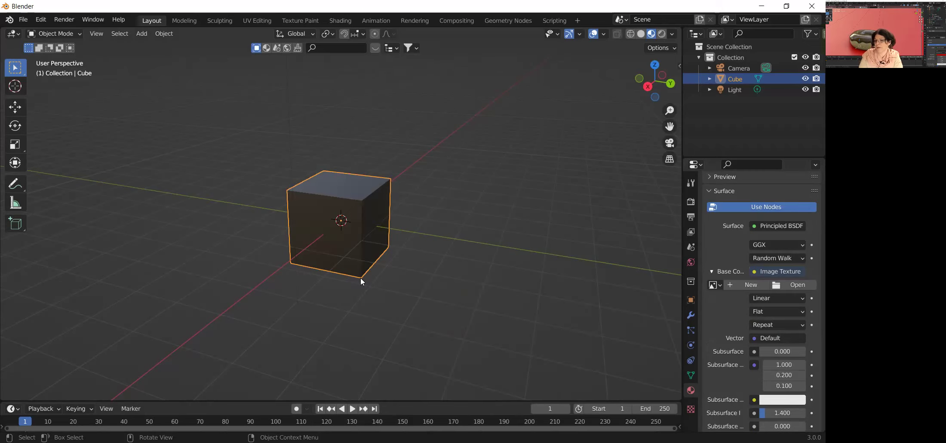
pyautogui.click(790, 284)
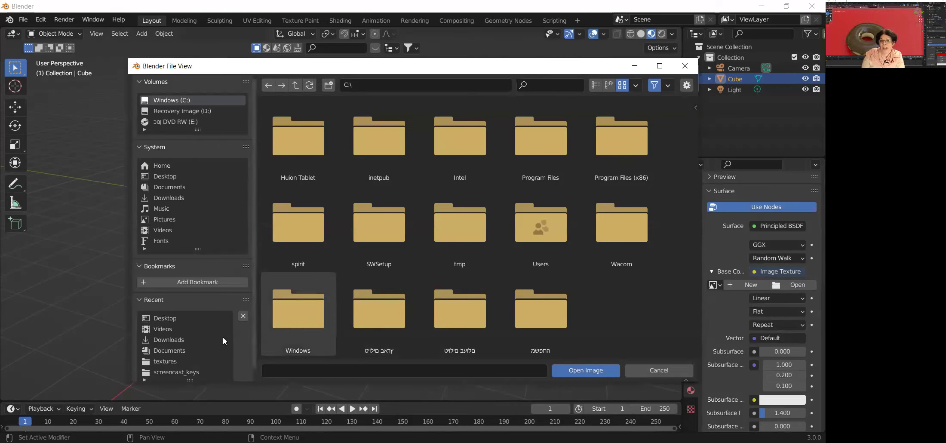
pyautogui.click(179, 319)
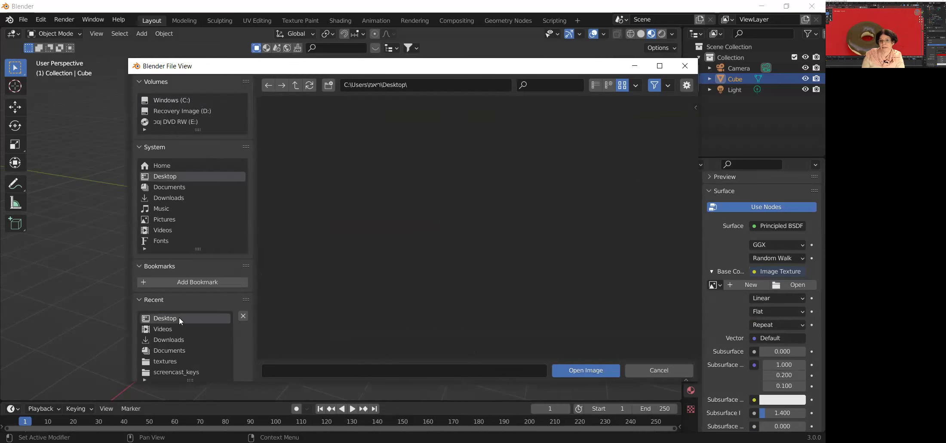
# Select the feather PNG on the Desktop and load it as the texture image.
pyautogui.scroll(-1, 488, 214)
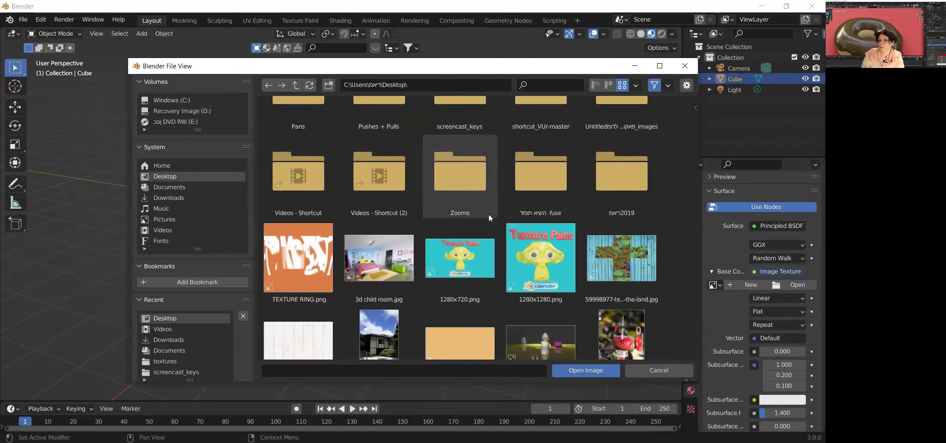
pyautogui.scroll(-1, 489, 214)
pyautogui.scroll(-1, 488, 214)
pyautogui.scroll(-1, 488, 214)
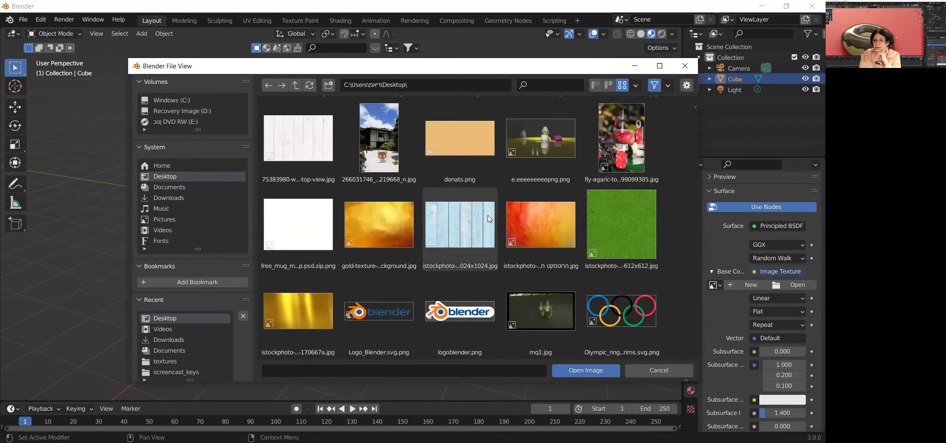
pyautogui.scroll(-1, 488, 215)
pyautogui.scroll(-1, 488, 214)
pyautogui.scroll(-1, 391, 212)
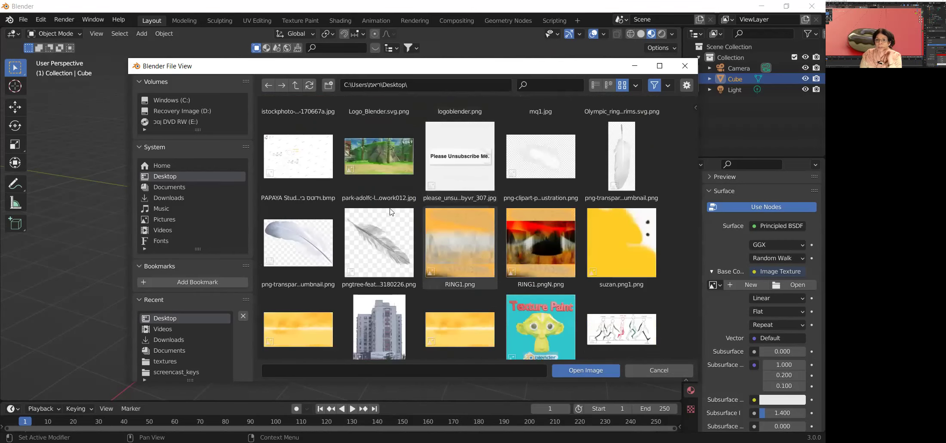
pyautogui.click(322, 241)
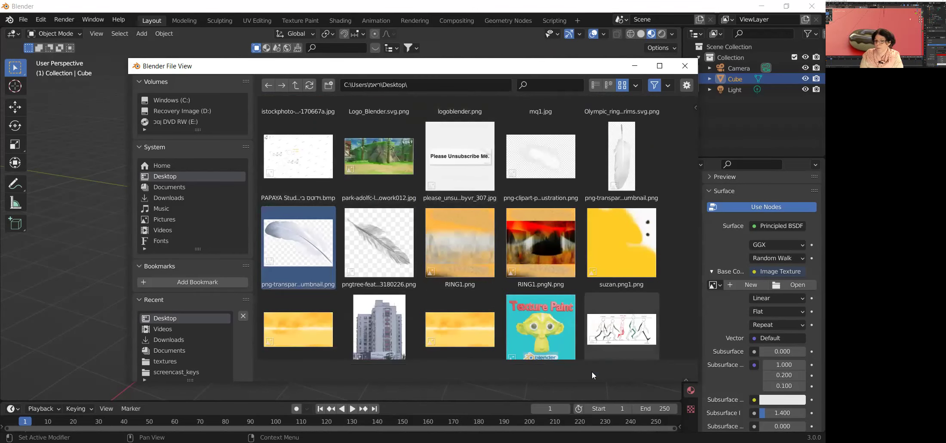
pyautogui.click(592, 371)
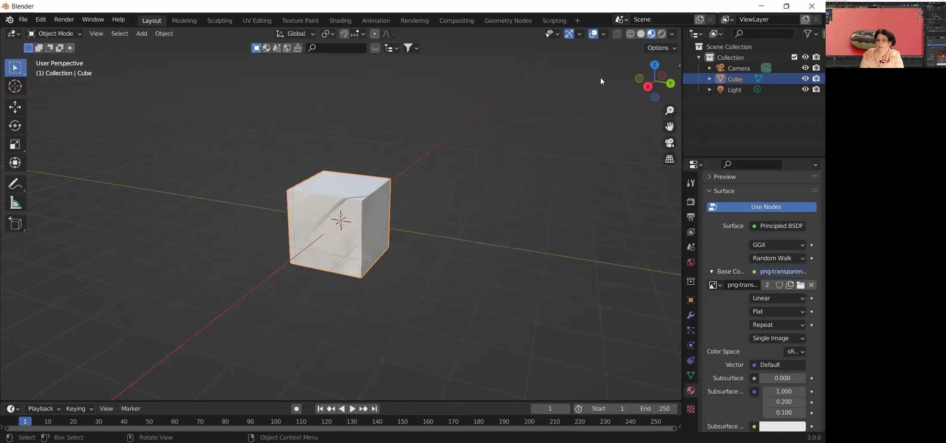
# Orbit below the feather-textured cube and zoom out to inspect it.
pyautogui.moveTo(655, 86)
pyautogui.mouseDown()
pyautogui.moveTo(641, 84)
pyautogui.moveTo(656, 81)
pyautogui.moveTo(655, 90)
pyautogui.moveTo(654, 81)
pyautogui.mouseUp()
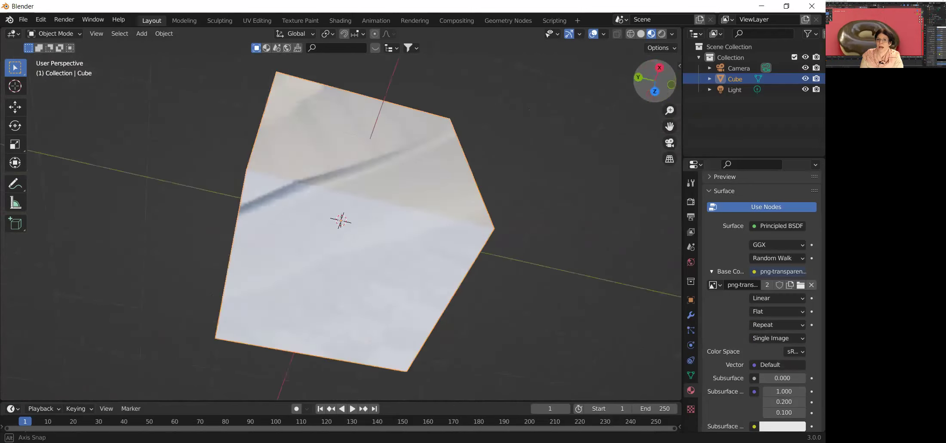
pyautogui.moveTo(655, 82); pyautogui.dragTo(628, 20)
pyautogui.scroll(-5, 524, 224)
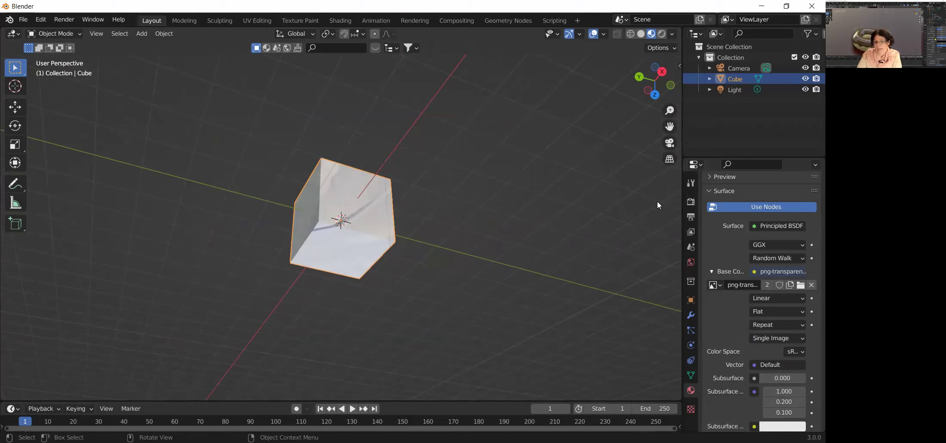
# Undo the feather texture and cyan colour, restoring a plain white Base Color.
pyautogui.press('ctrl')
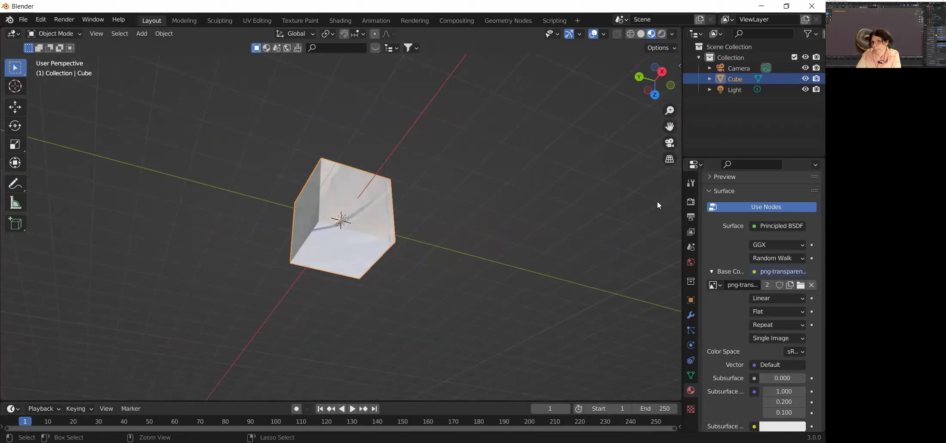
pyautogui.hotkey('ctrl', 'z')
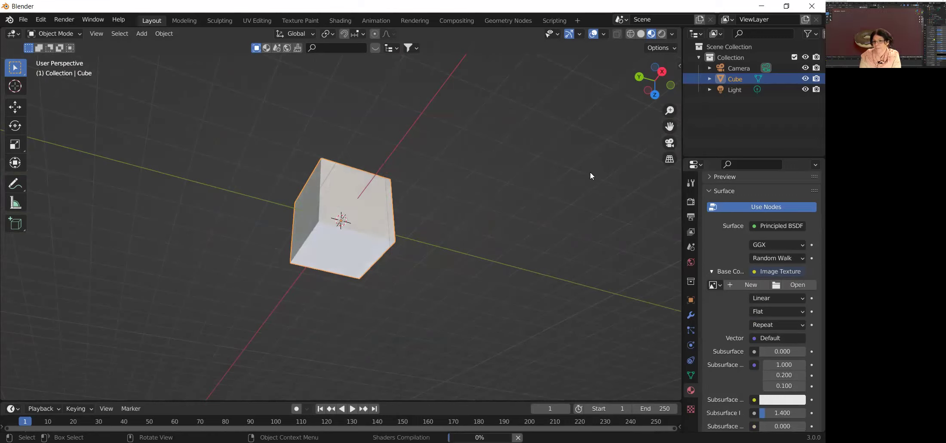
pyautogui.moveTo(650, 93); pyautogui.dragTo(650, 93)
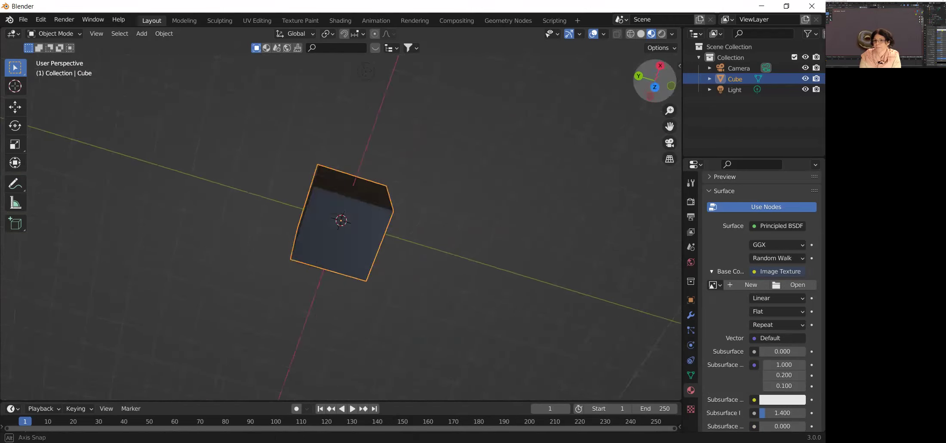
pyautogui.hotkey('ctrl', 'z')
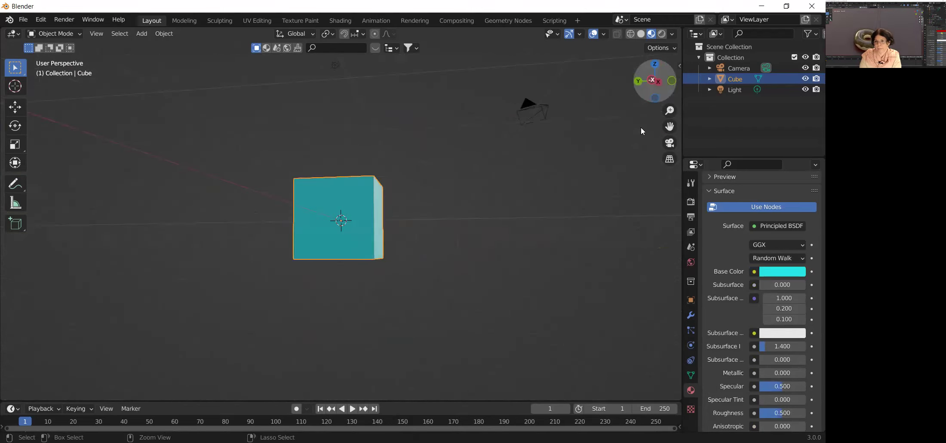
pyautogui.hotkey('ctrl', 'z')
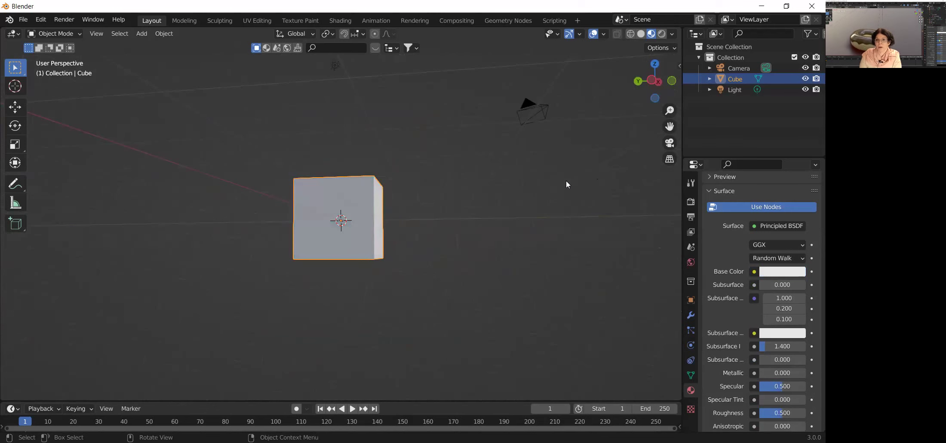
# Frame Material.001's Principled BSDF and Material Output nodes in the Shading node editor.
pyautogui.click(344, 20)
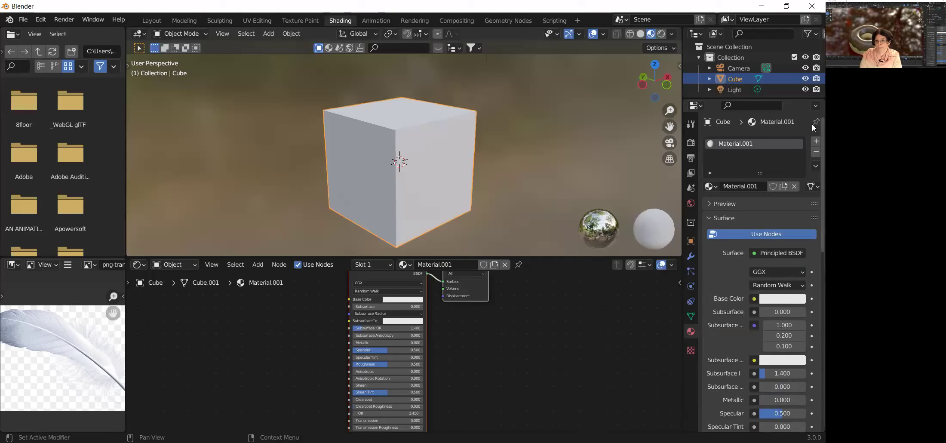
pyautogui.scroll(-2, 483, 378)
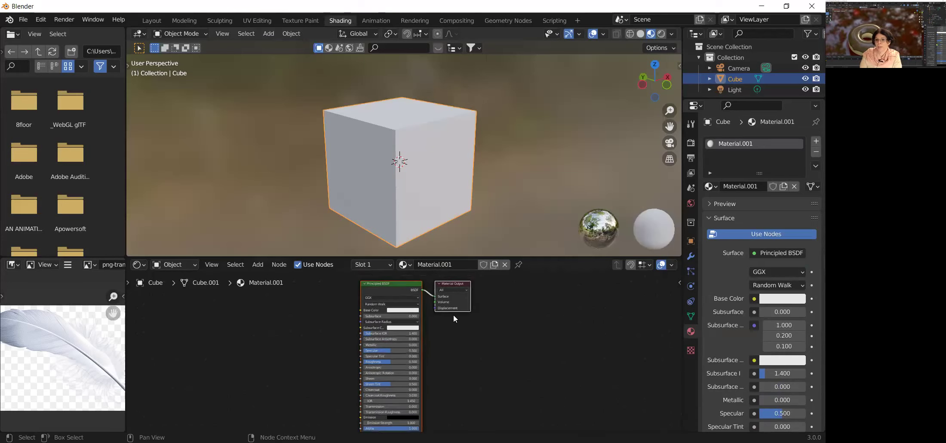
pyautogui.scroll(1, 404, 296)
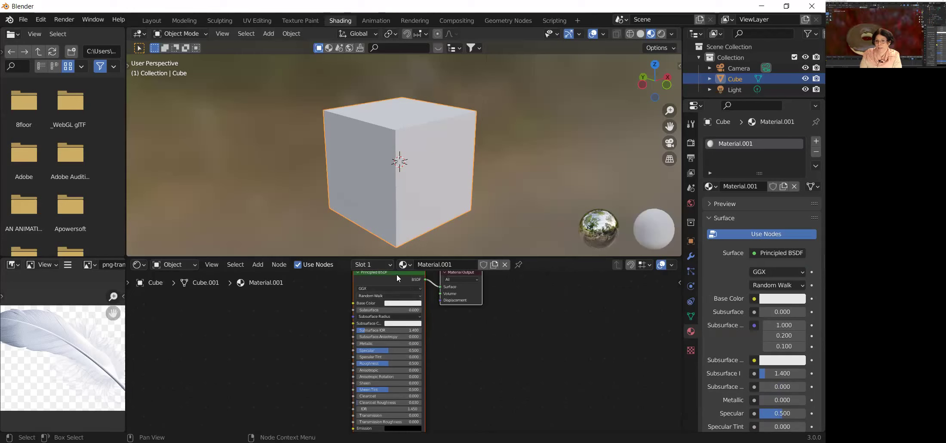
pyautogui.moveTo(391, 281); pyautogui.dragTo(391, 289, button='middle')
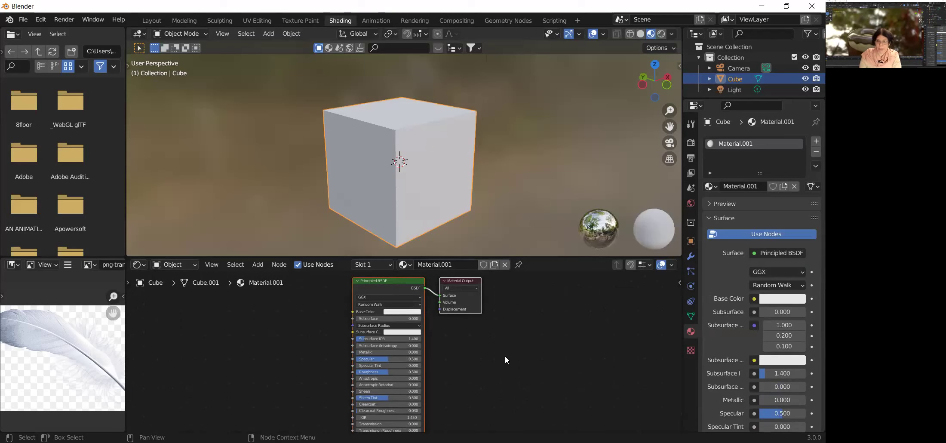
pyautogui.scroll(1, 506, 357)
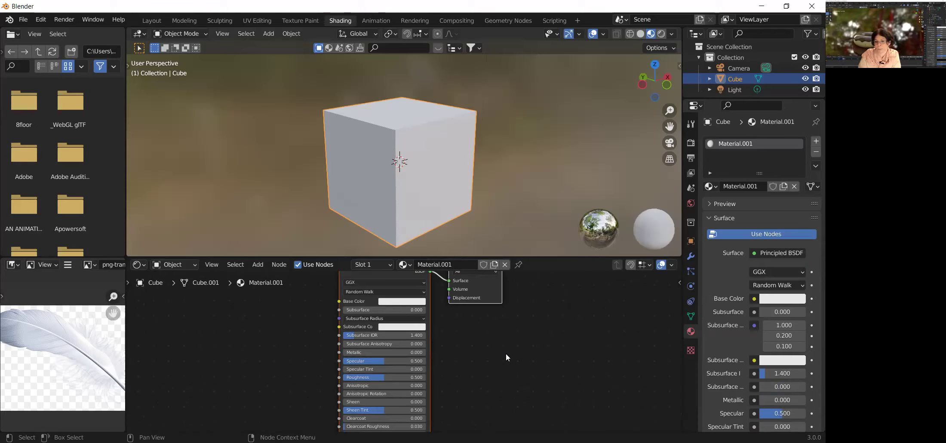
pyautogui.scroll(-1, 496, 342)
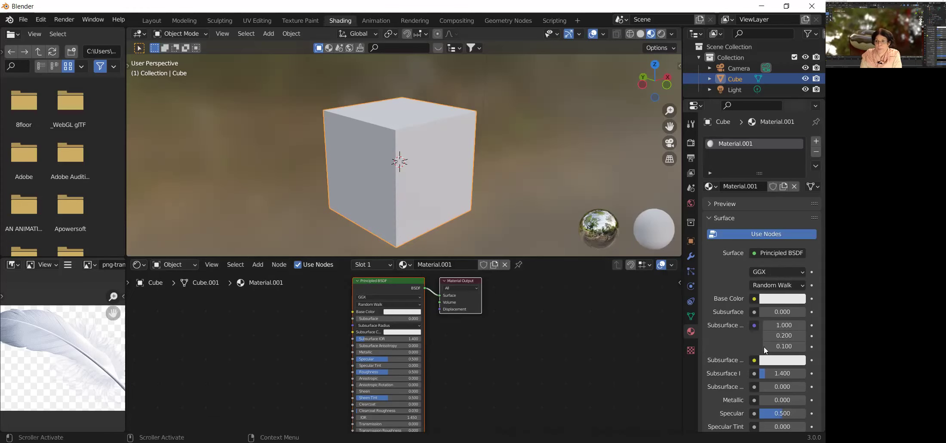
pyautogui.click(392, 313)
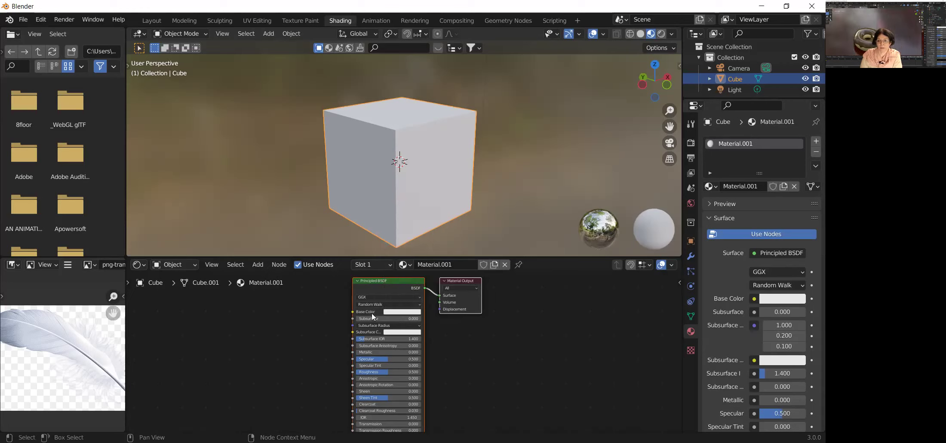
# Set the Principled BSDF node's Base Color to a light cyan.
pyautogui.click(388, 313)
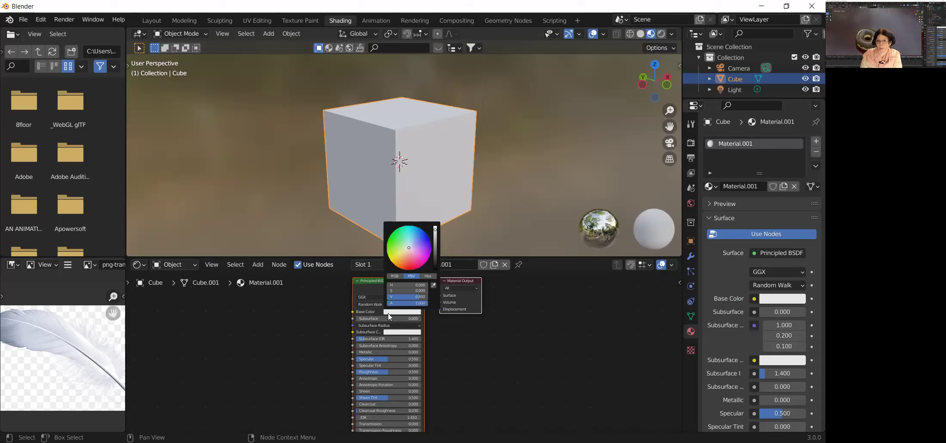
pyautogui.click(406, 233)
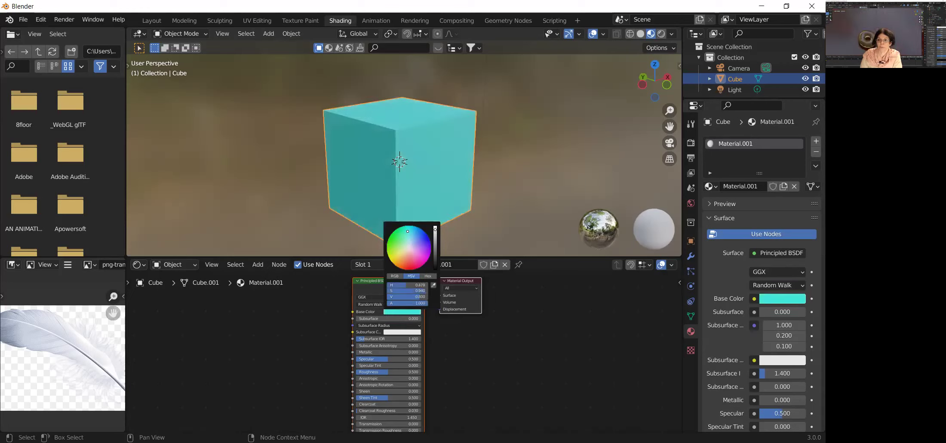
pyautogui.click(403, 231)
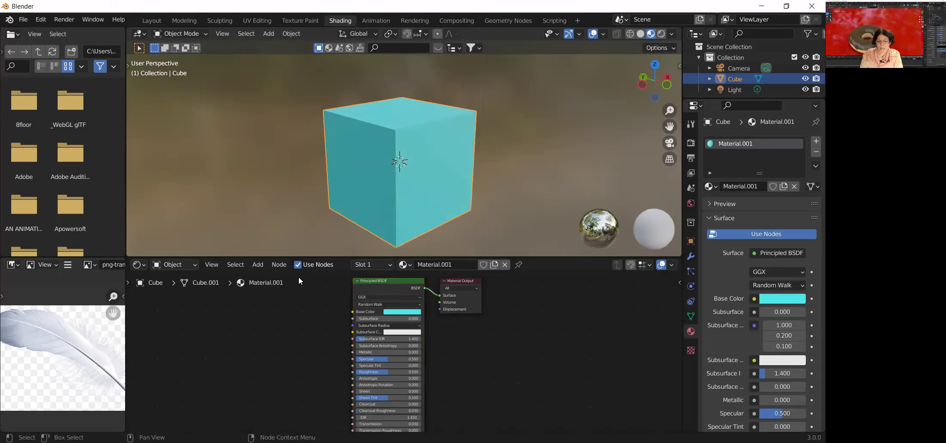
pyautogui.click(258, 264)
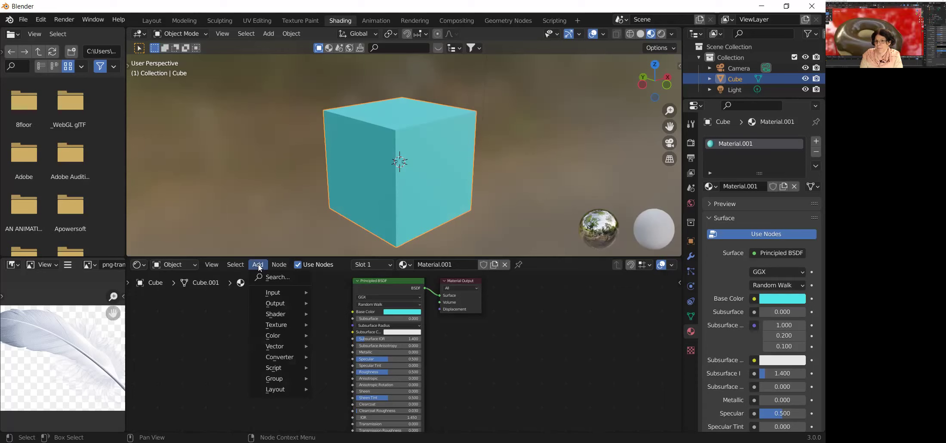
# Add an Image Texture node left of the Principled BSDF and wire its Color into Base Color.
pyautogui.click(195, 326)
pyautogui.hotkey('shift', 'a')
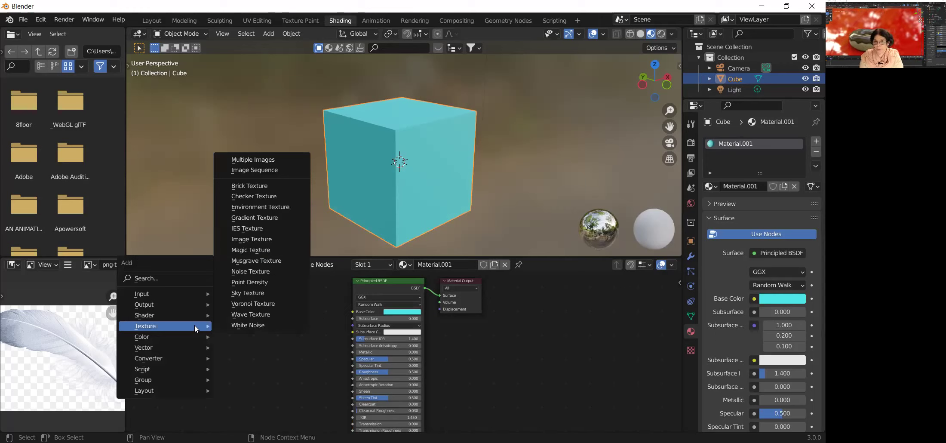
pyautogui.click(263, 239)
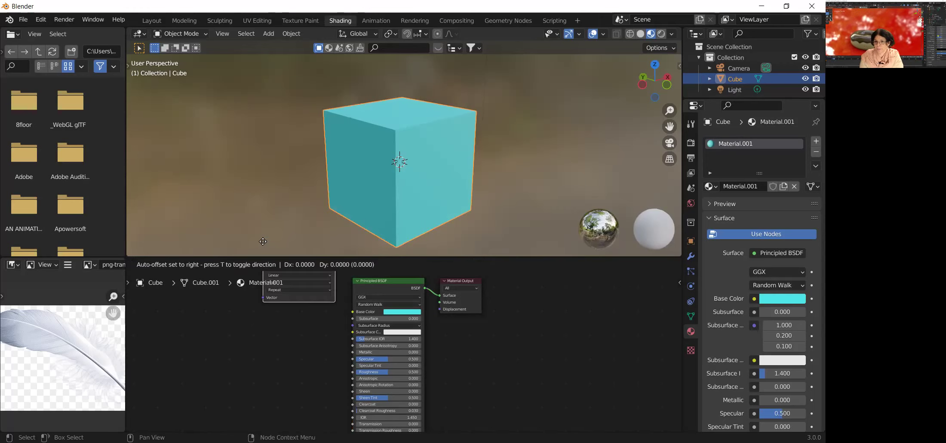
pyautogui.click(226, 319)
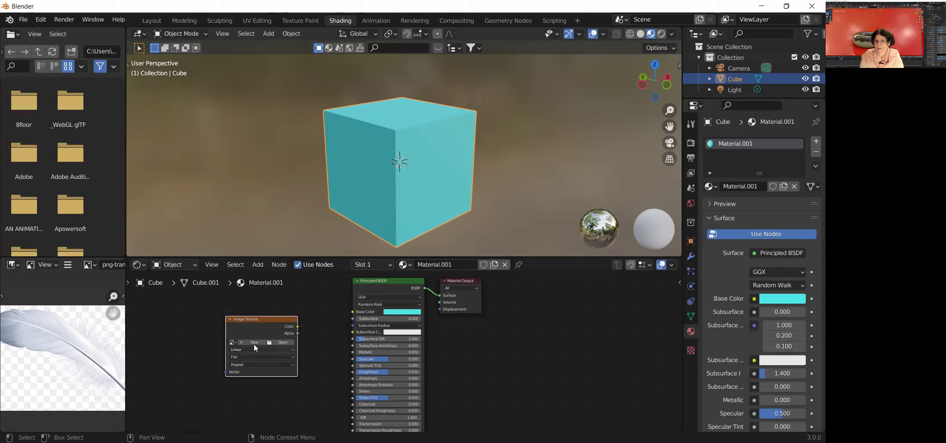
pyautogui.moveTo(298, 326); pyautogui.dragTo(353, 313)
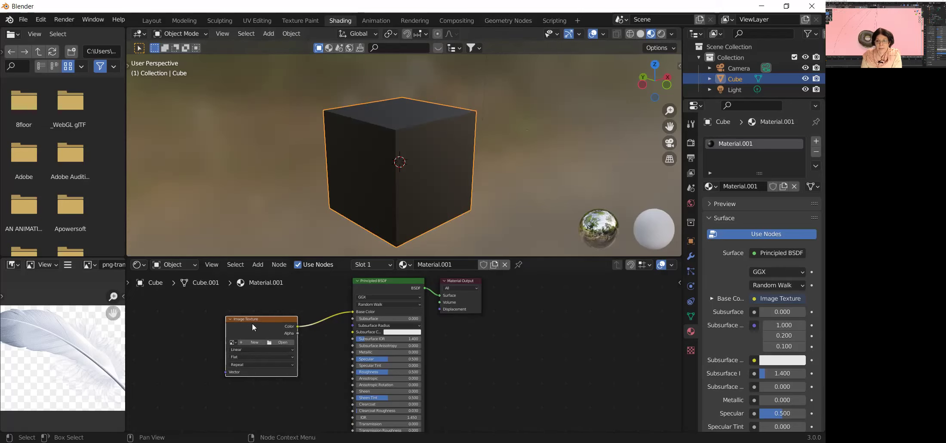
# Load the green istockphoto grass image from the Desktop into the Image Texture node.
pyautogui.click(273, 342)
pyautogui.click(185, 317)
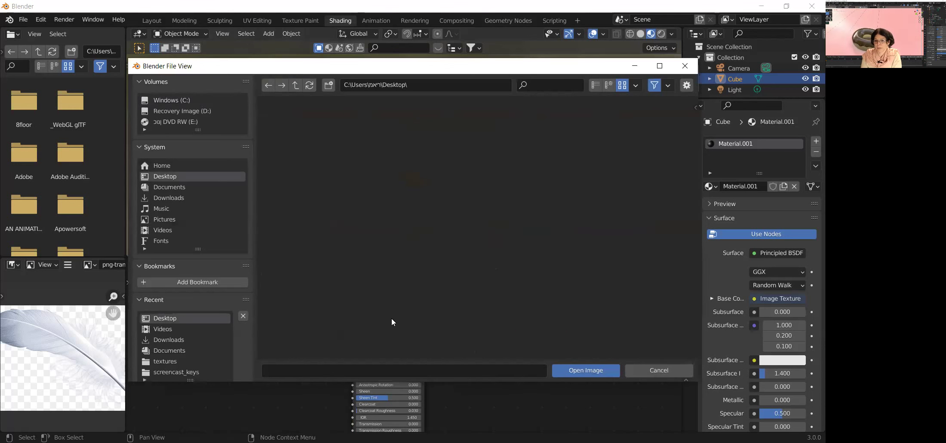
pyautogui.scroll(-3, 497, 266)
pyautogui.scroll(-3, 506, 263)
pyautogui.scroll(-5, 506, 261)
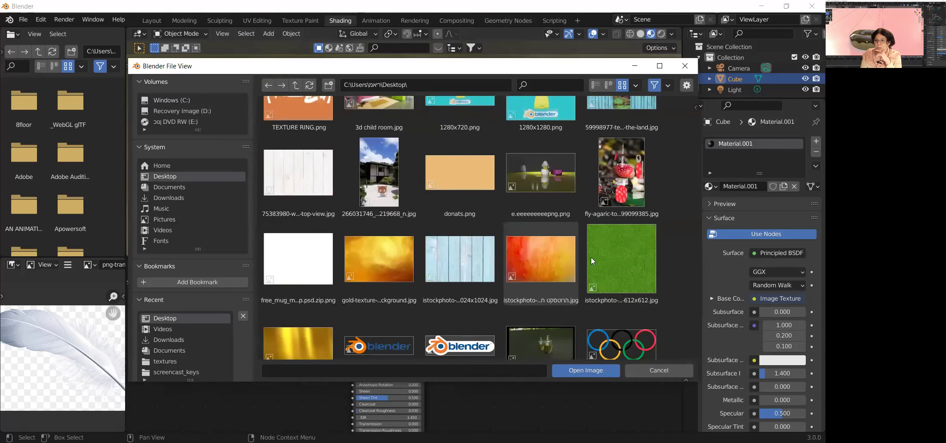
pyautogui.click(602, 266)
pyautogui.click(604, 377)
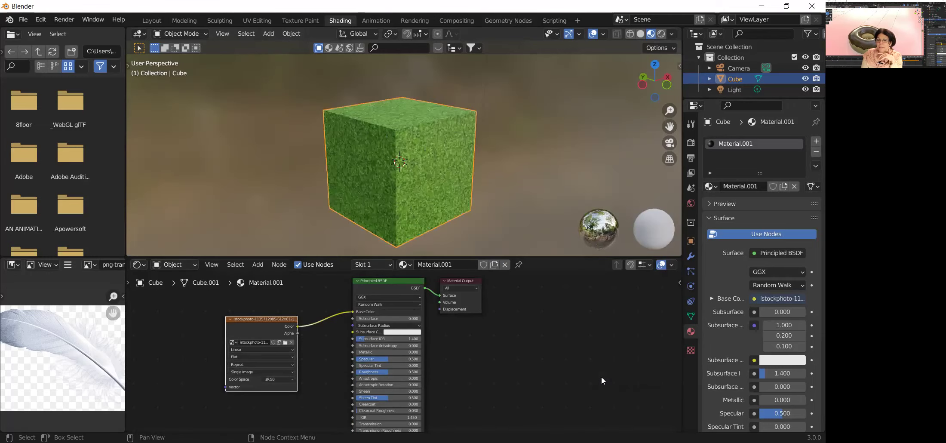
# Orbit the grass-textured cube and return to the Layout workspace to view it.
pyautogui.moveTo(654, 84); pyautogui.dragTo(656, 113)
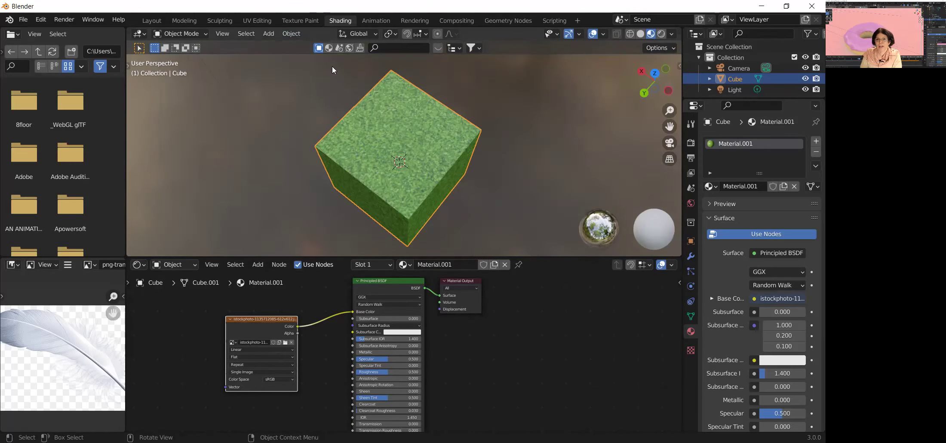
pyautogui.click(146, 20)
pyautogui.moveTo(654, 81); pyautogui.dragTo(647, 86)
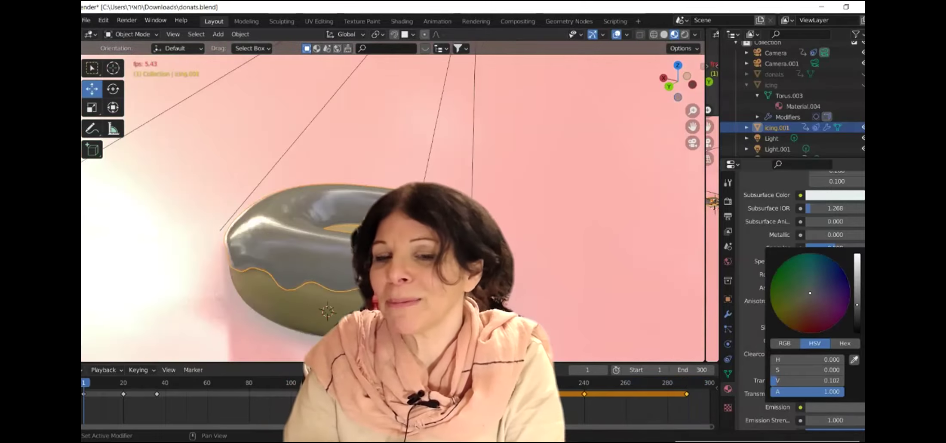
# Select the backdrop plane Plane.001 to display its red Material.006.
pyautogui.click(670, 172)
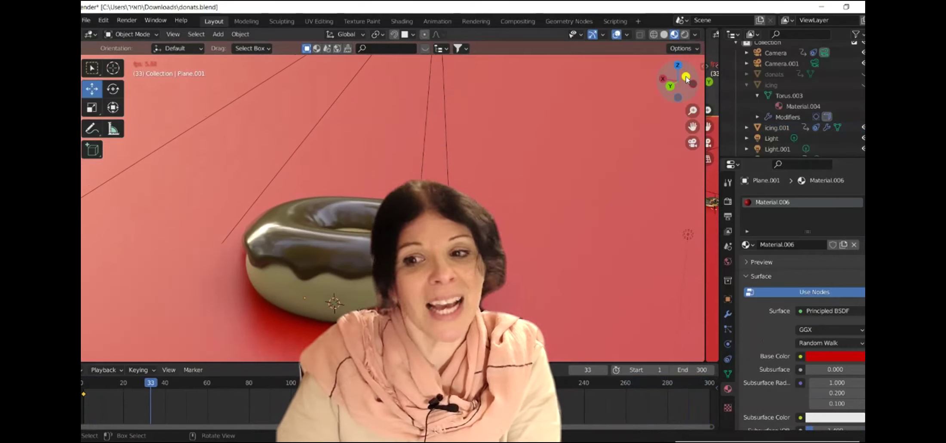